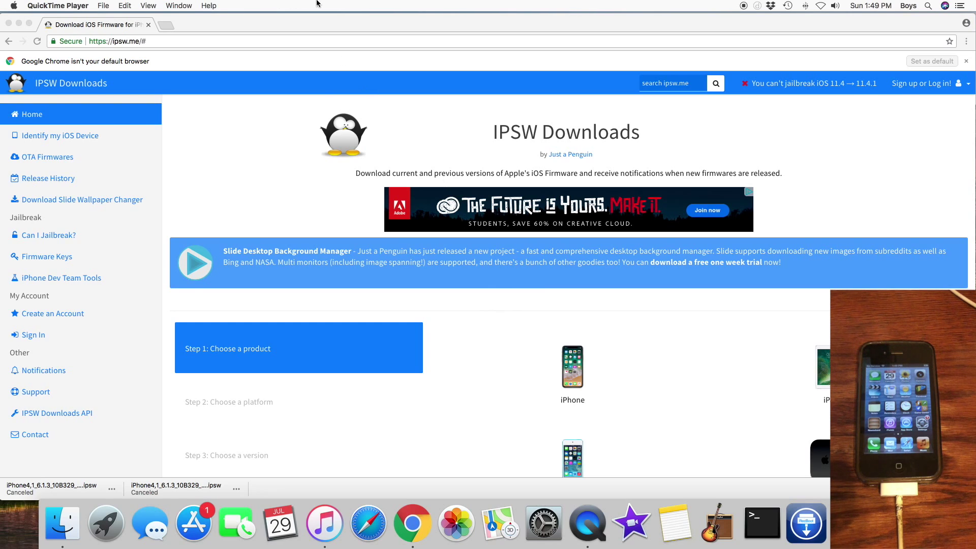
Step: Bring the IPSW Downloads browser forward and choose iPhone as the product
click(366, 22)
scroll(530, 373, down, 3)
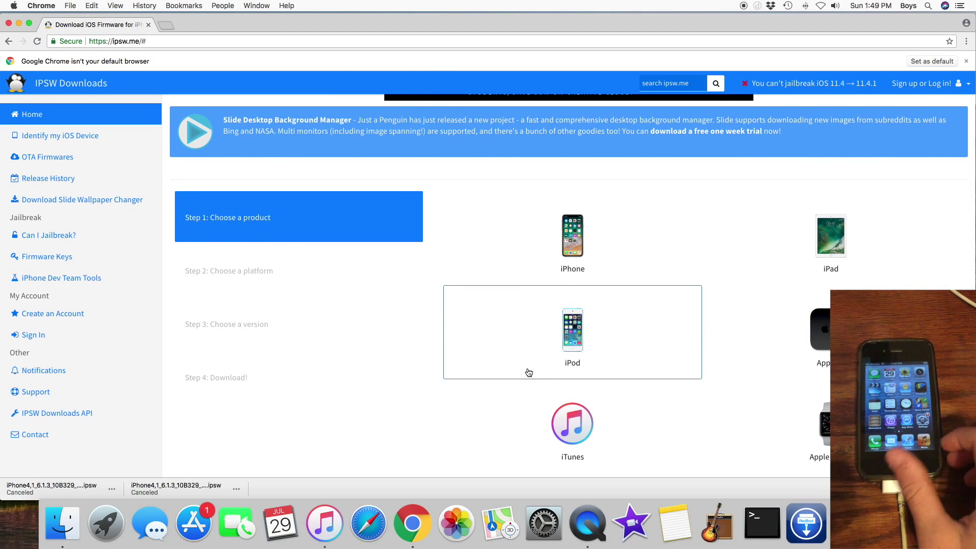
scroll(528, 372, up, 3)
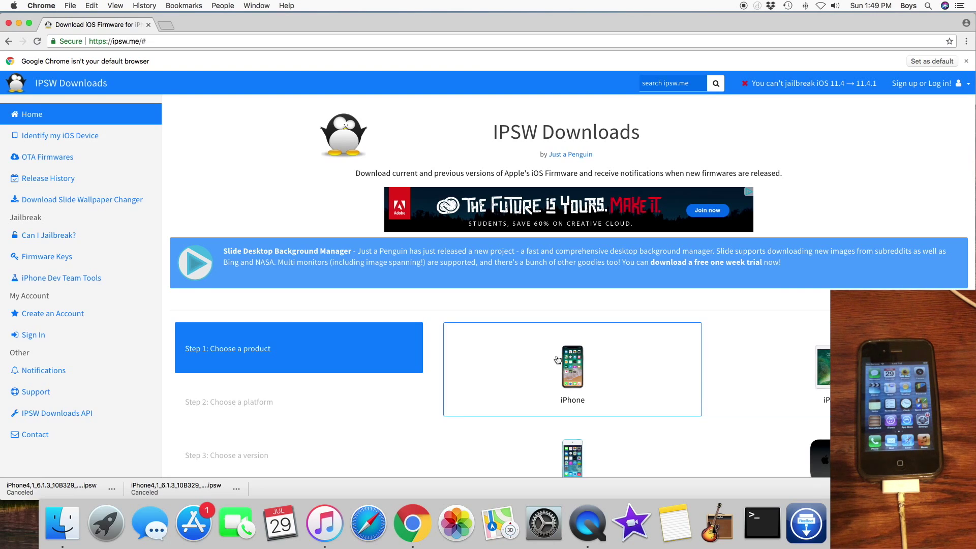
scroll(582, 369, down, 1)
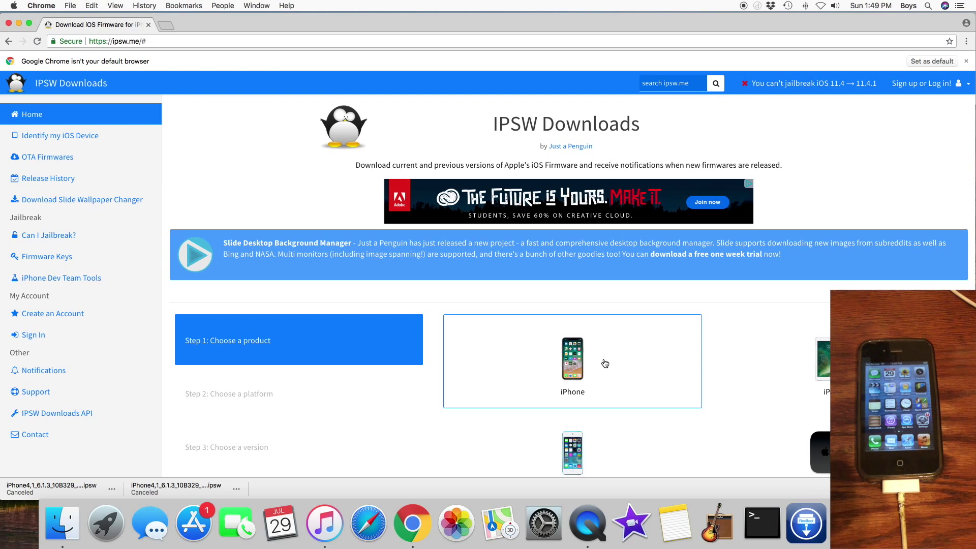
click(579, 349)
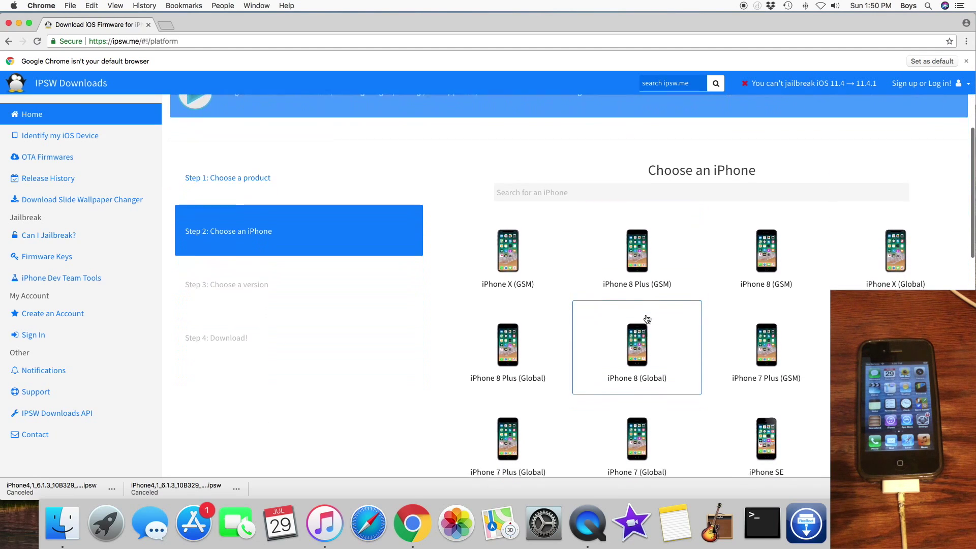
scroll(645, 305, down, 10)
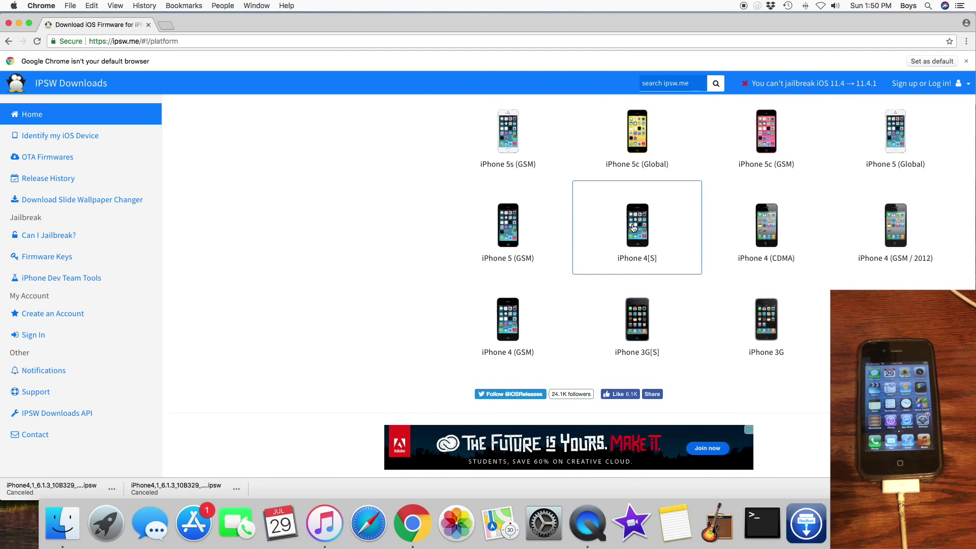
Step: Pick the iPhone 4[S] model and its signed iOS 6.1.3 (10B329) firmware
click(633, 227)
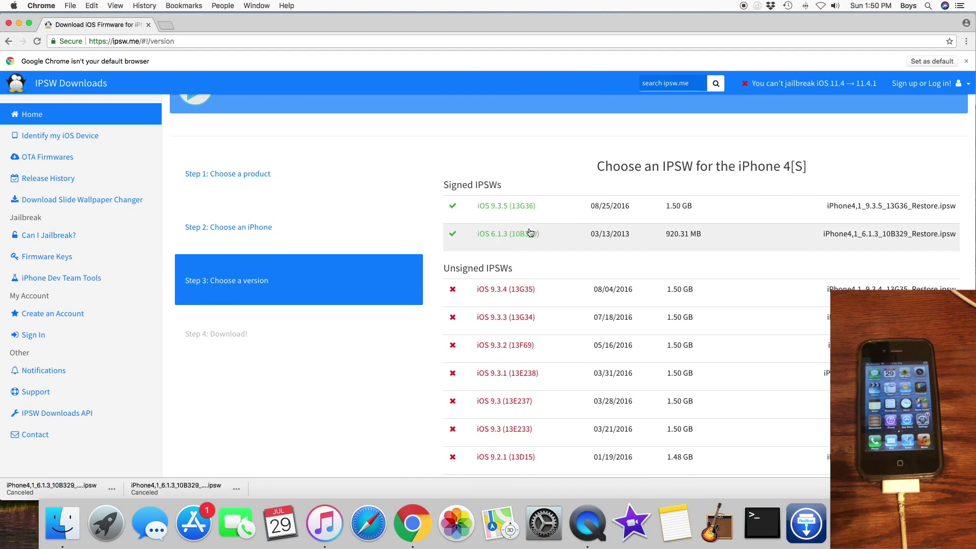
click(495, 235)
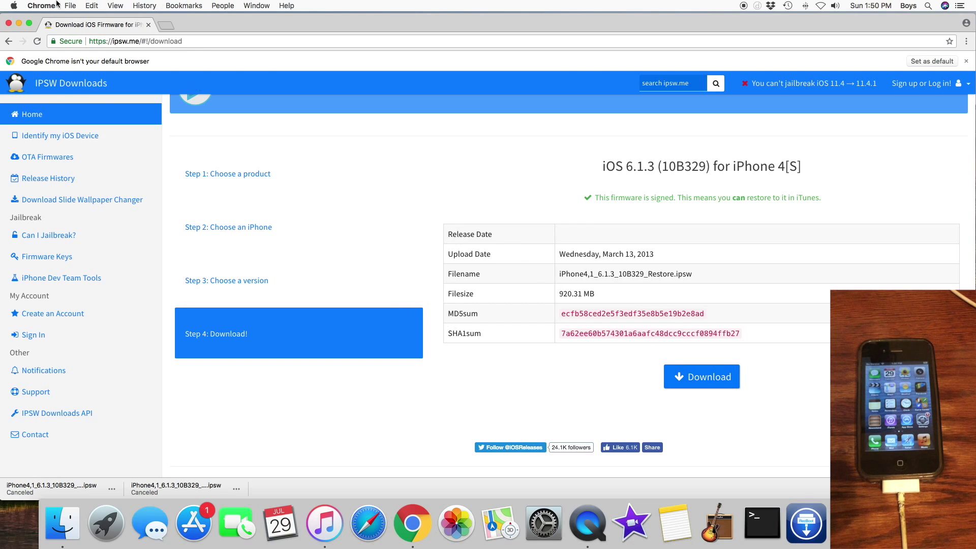
Step: Hide Chrome and iTunes, locate the iOS 6.1.3 IPSW on the desktop, then restore iTunes
click(20, 24)
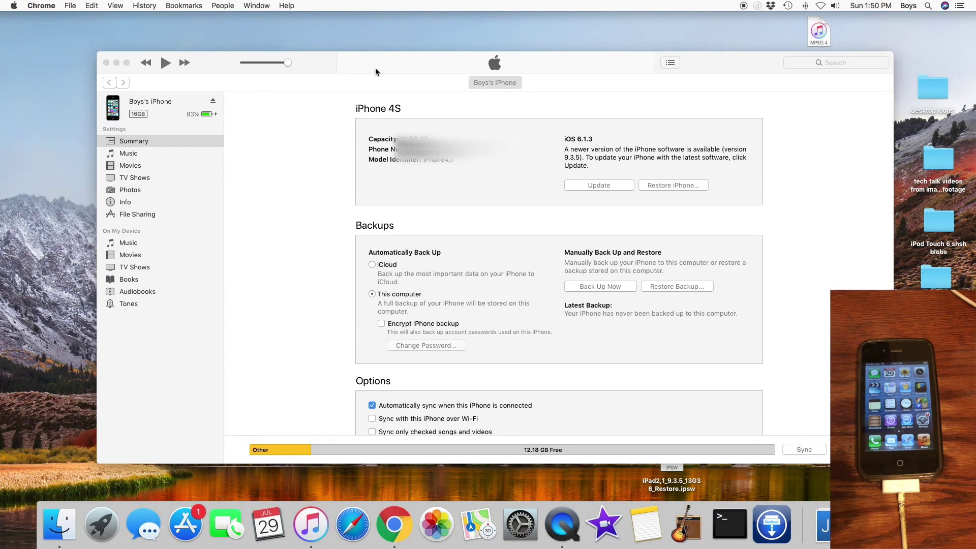
drag(375, 71, 378, 75)
click(119, 68)
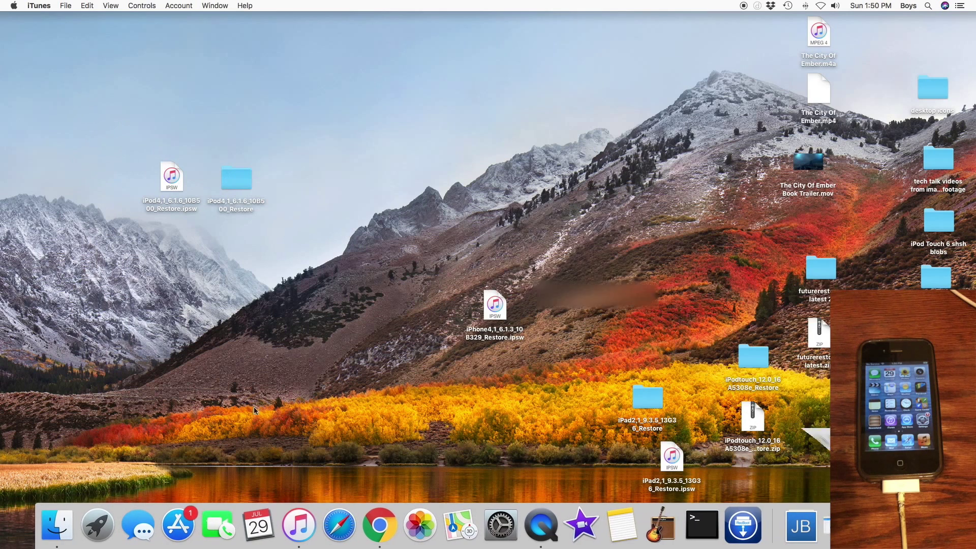
drag(501, 317, 507, 259)
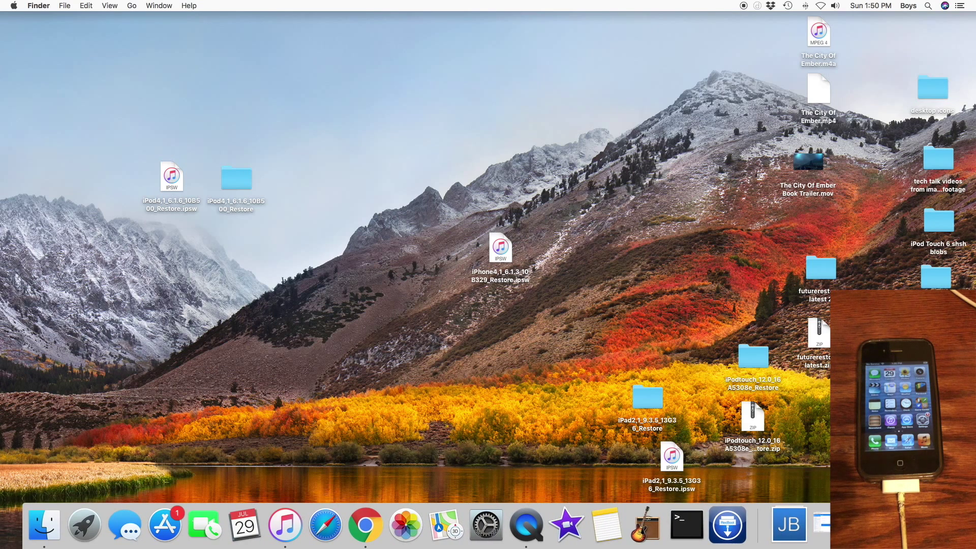
click(821, 524)
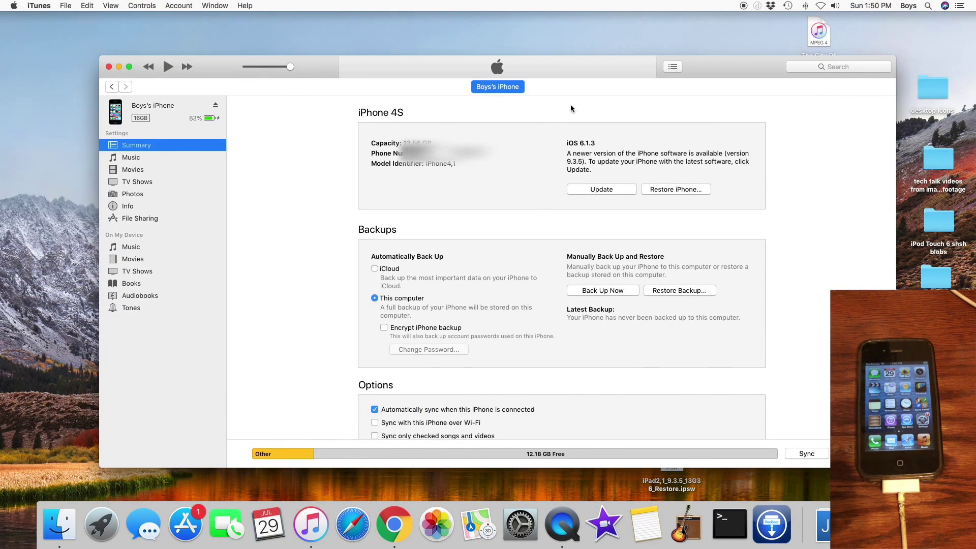
drag(584, 70, 578, 72)
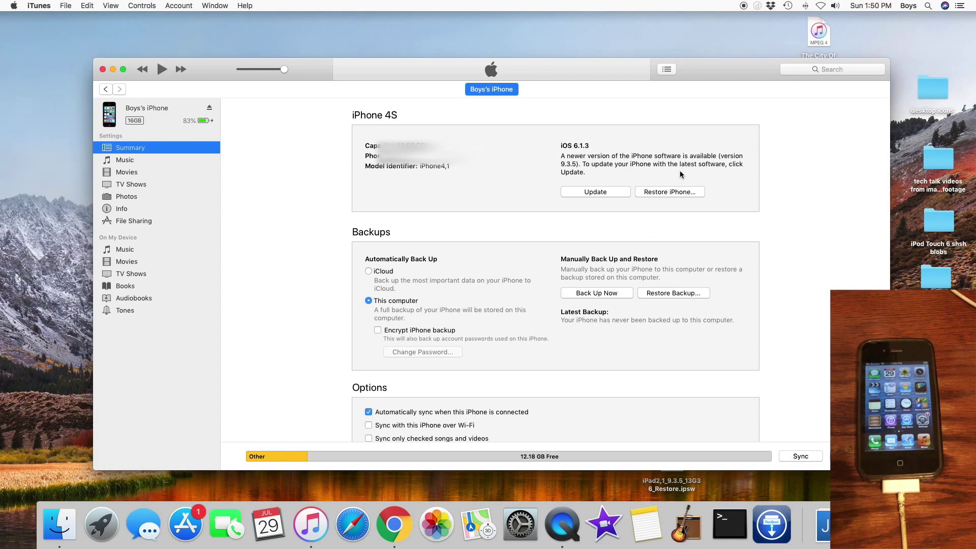
Step: Restore from the Desktop's iPhone4,1 6.1.3 IPSW via Option-click, confirming the erase
alt+click(673, 194)
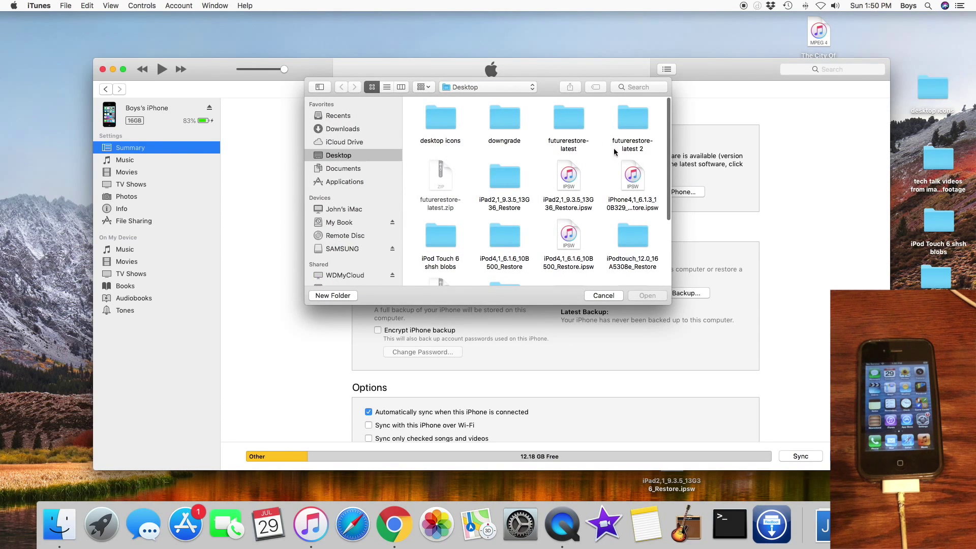
click(635, 177)
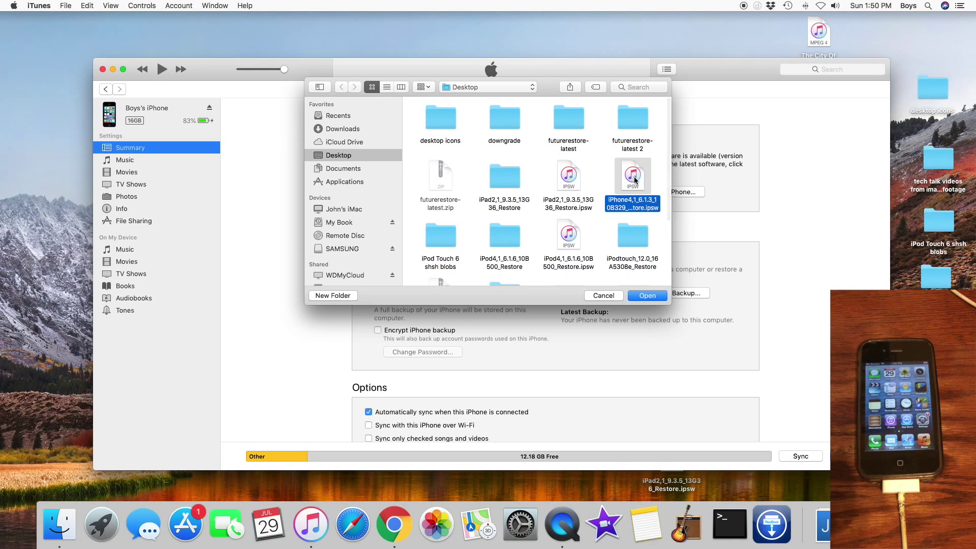
click(648, 296)
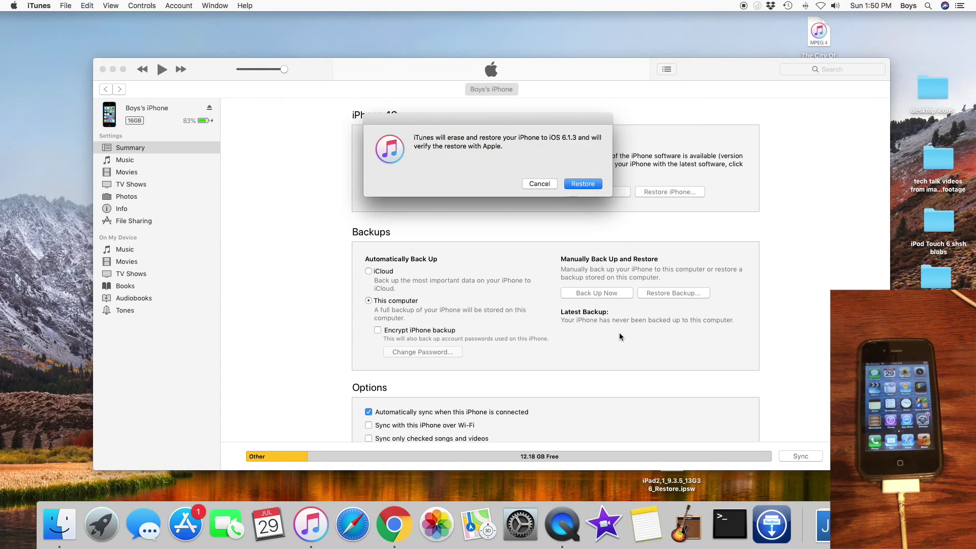
click(593, 187)
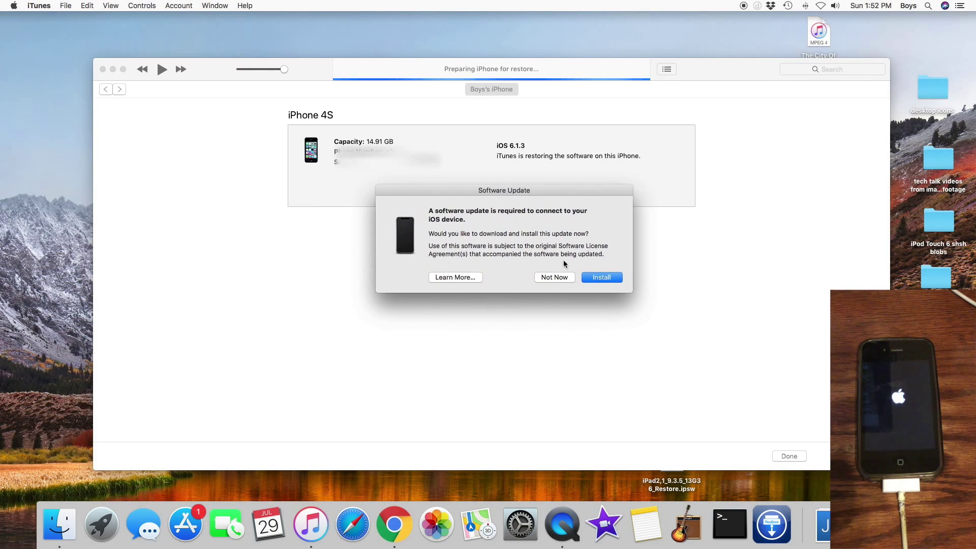
Step: Decline the required software update so iTunes keeps preparing the iOS 6.1.3 restore
click(555, 277)
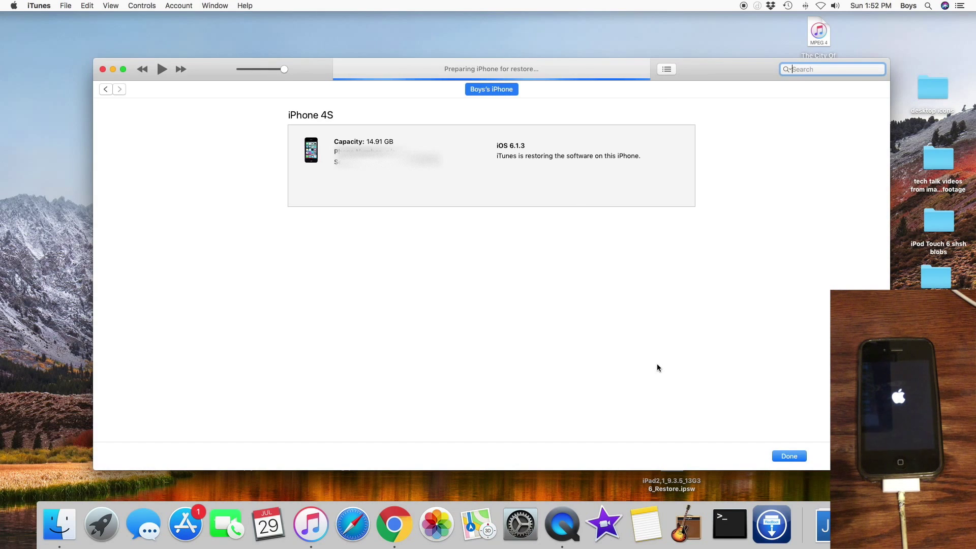